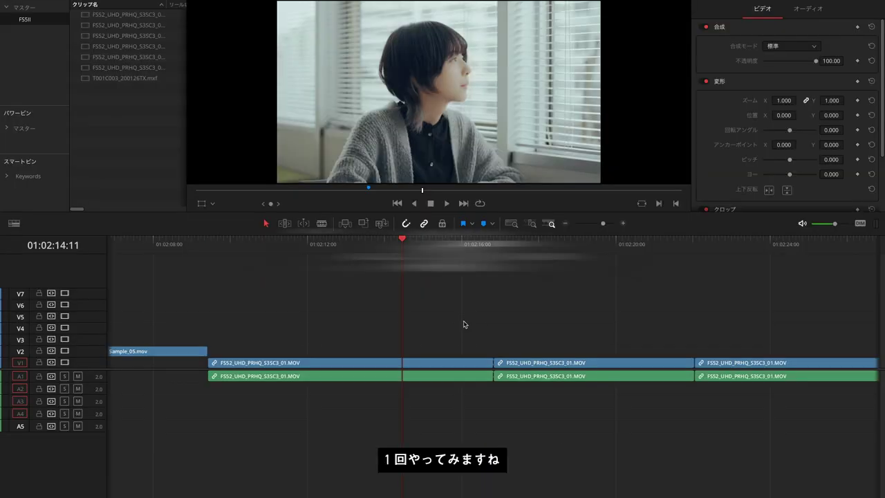
Trial a start ripple trim, a blade cut and a gap-closing delete on the FS52 clip, then undo them
{"action": "key", "text": "alt+shift+bracketleft"}
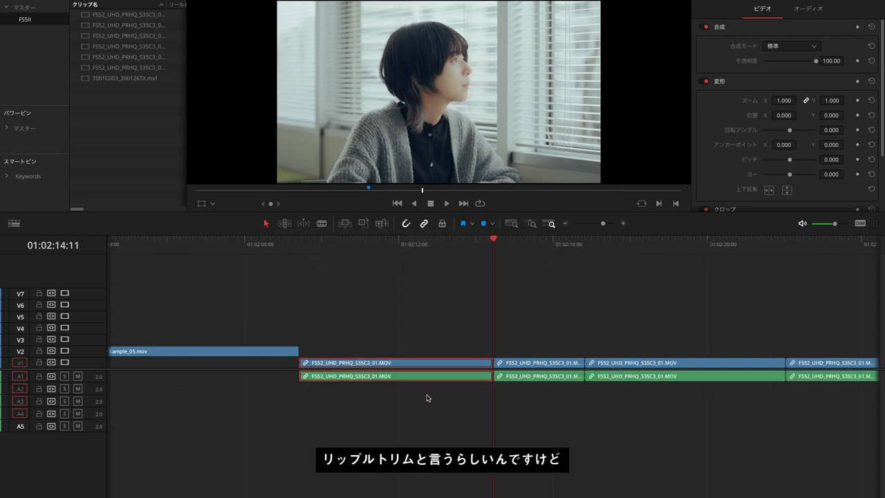
{"action": "key", "text": "super+b"}
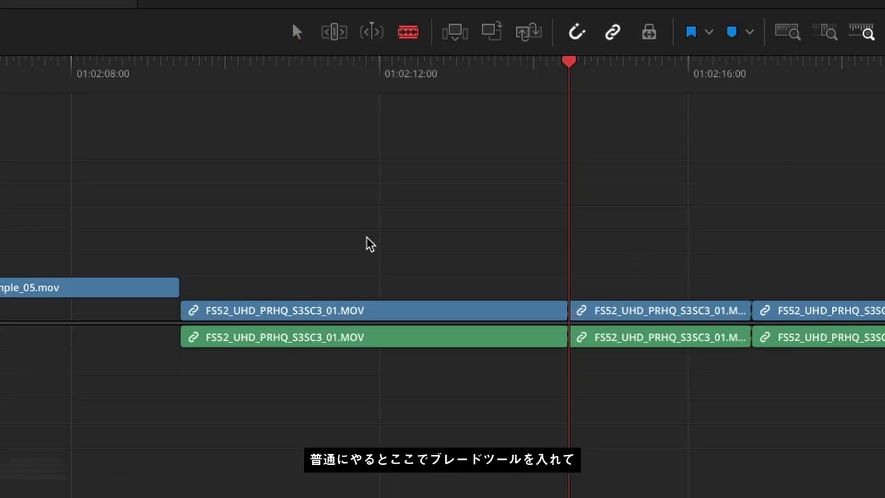
{"action": "key", "text": "a"}
{"action": "left_click_drag", "start_coordinate": [321, 241], "coordinate": [385, 365]}
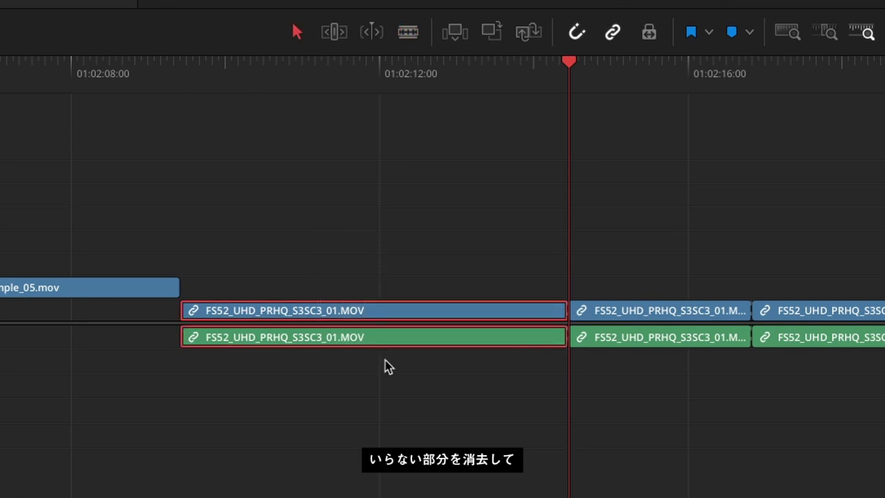
{"action": "key", "text": "Delete"}
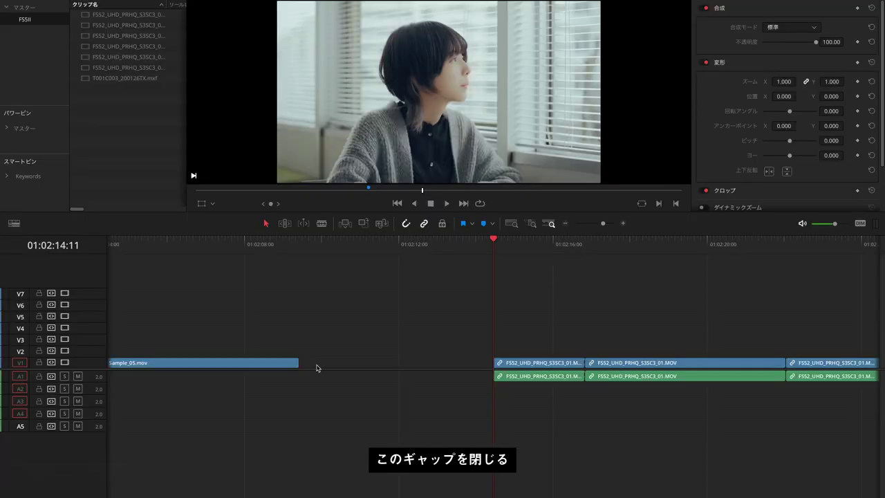
{"action": "key", "text": "Delete"}
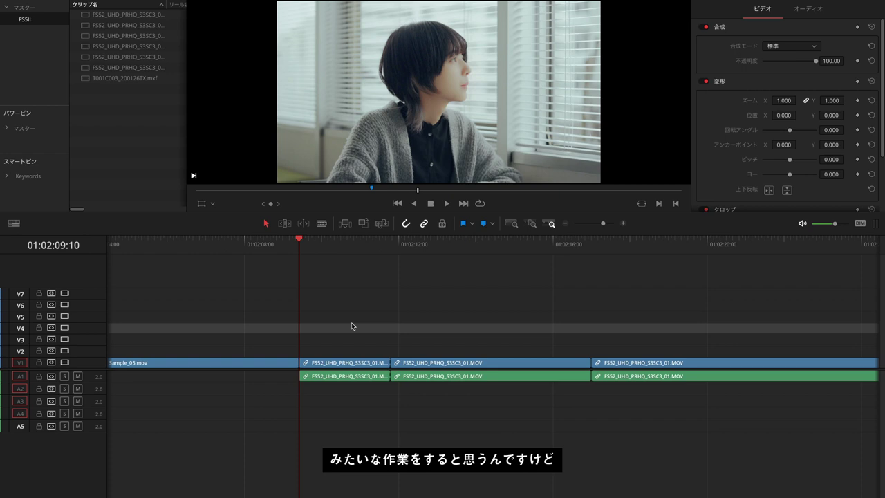
{"action": "key", "text": "super+z"}
{"action": "key", "text": "super+z"}
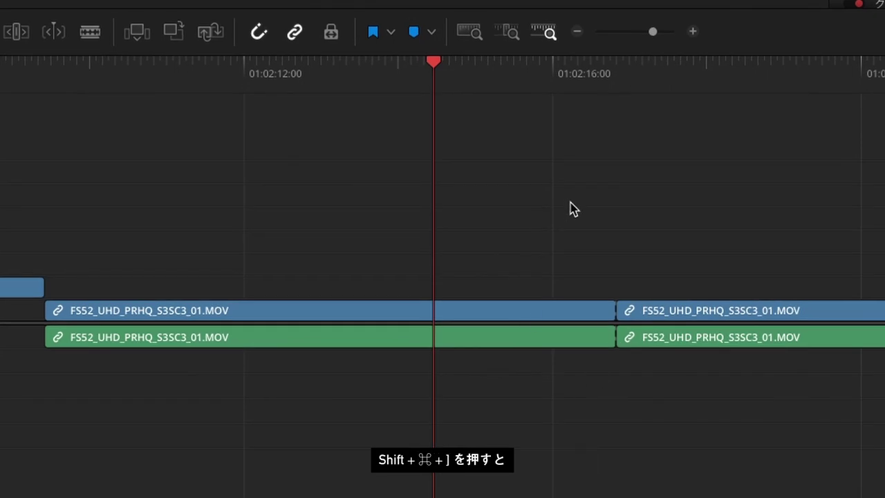
Test ripple-trimming the clip end twice with undo, then cut the FS52 clip at the playhead
{"action": "key", "text": "alt+shift+bracketright"}
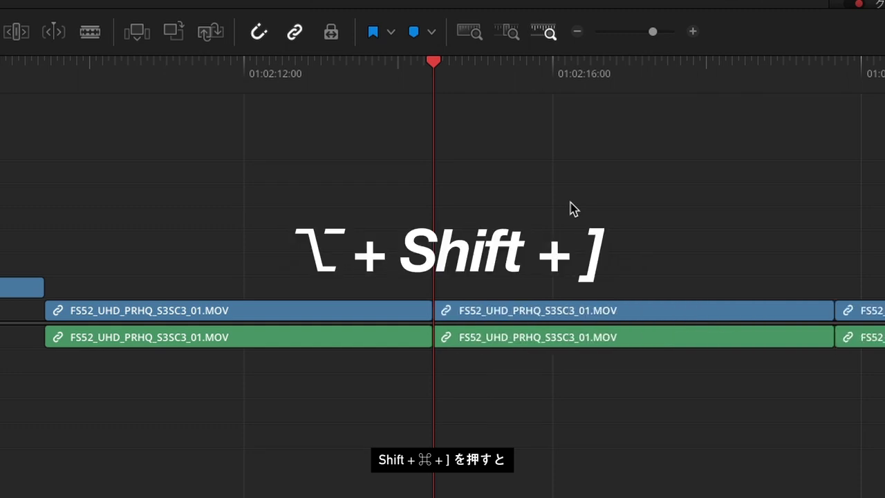
{"action": "key", "text": "super+z"}
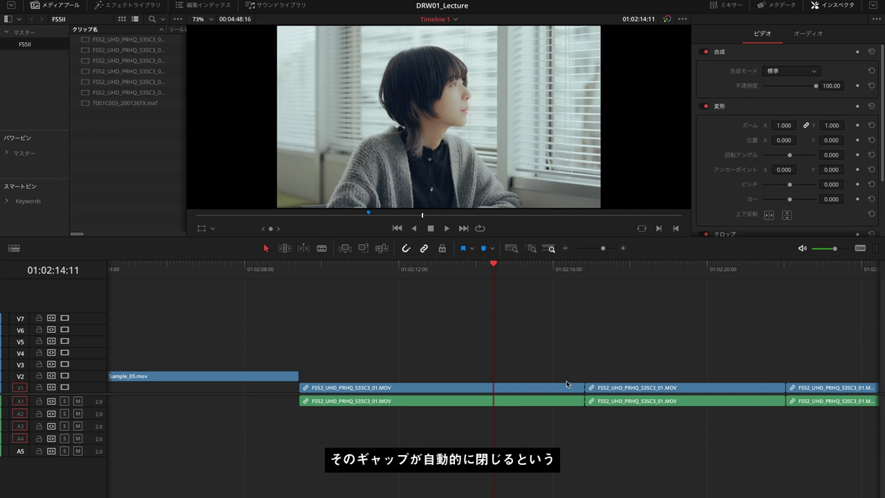
{"action": "key", "text": "alt+shift+bracketright"}
{"action": "key", "text": "super+z"}
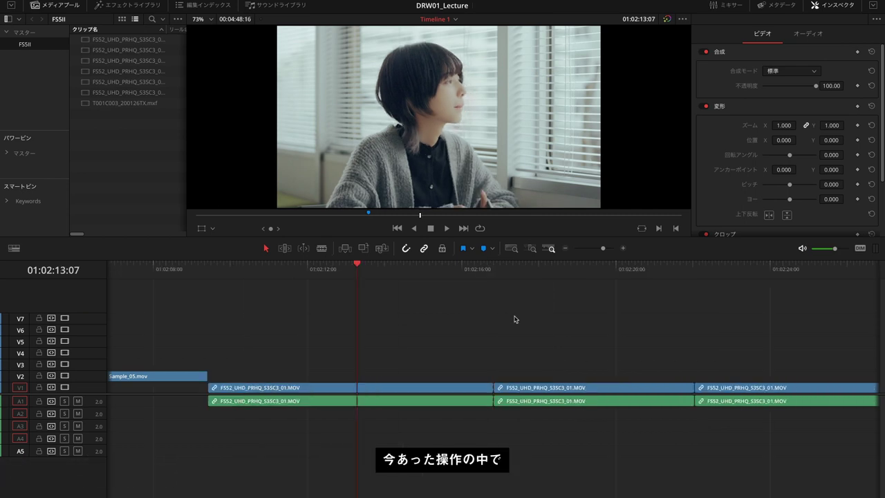
{"action": "key", "text": "super+b"}
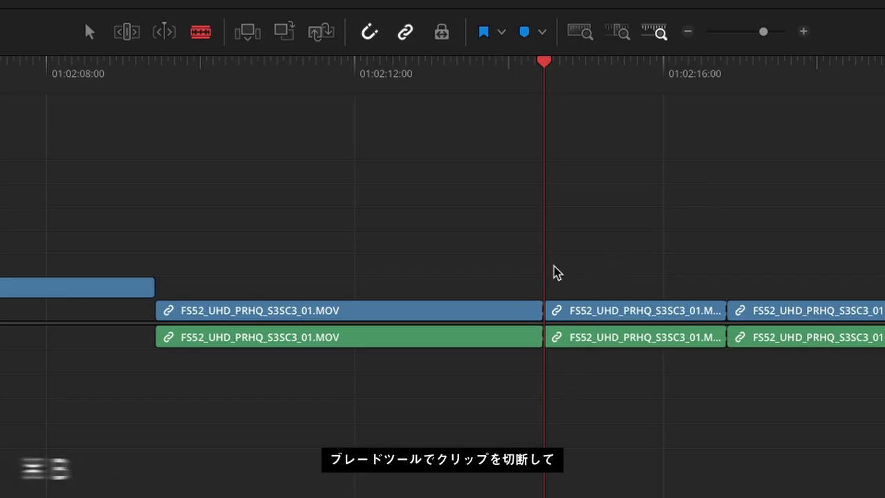
Marquee-select the two FS52 pieces before the cut and ripple delete them with Shift+Delete
{"action": "key", "text": "a"}
{"action": "left_click_drag", "start_coordinate": [354, 252], "coordinate": [411, 377]}
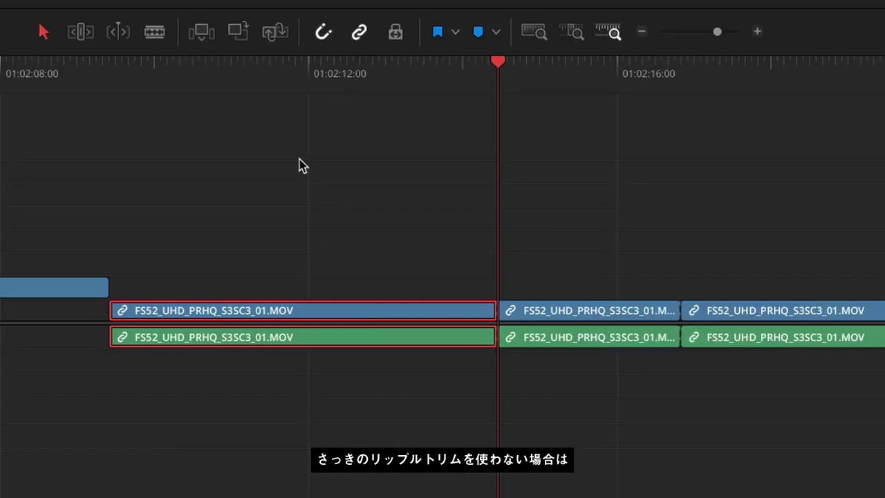
{"action": "left_click_drag", "start_coordinate": [394, 262], "coordinate": [427, 373]}
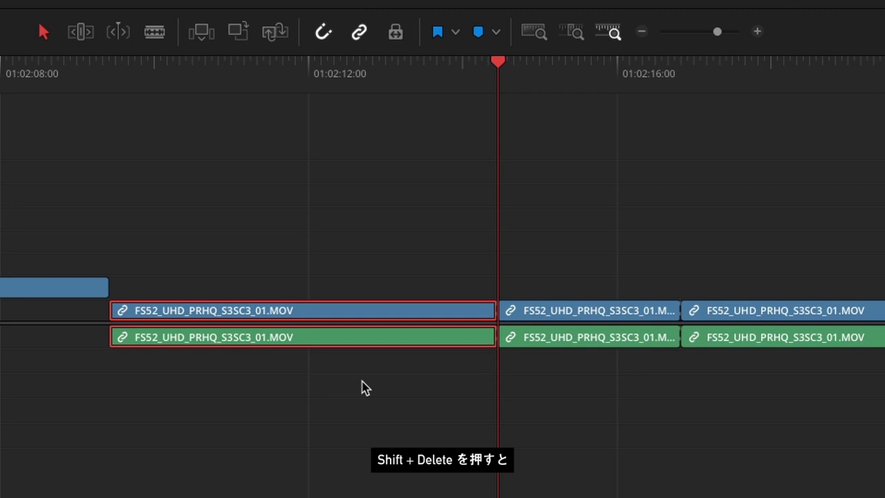
{"action": "key", "text": "shift+Delete"}
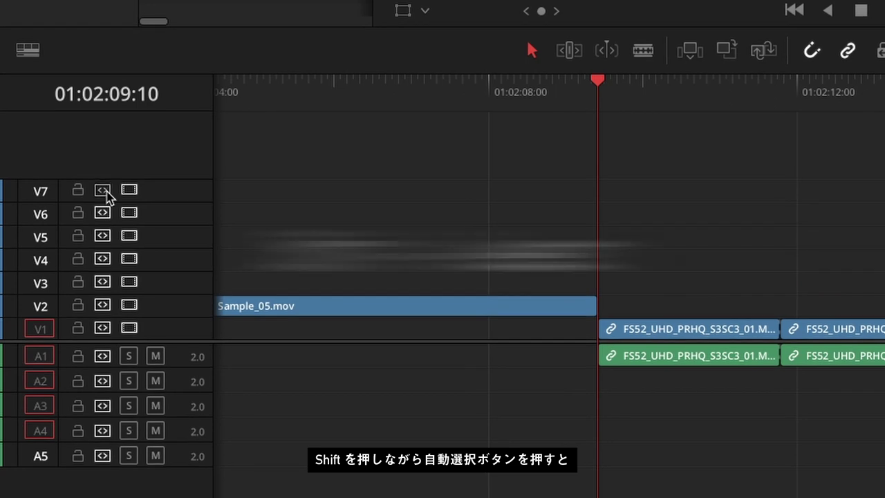
Toggle the Auto Select Track buttons so V5 is soloed, then all video tracks except V5 are enabled
{"action": "left_click", "coordinate": [97, 193], "text": "shift"}
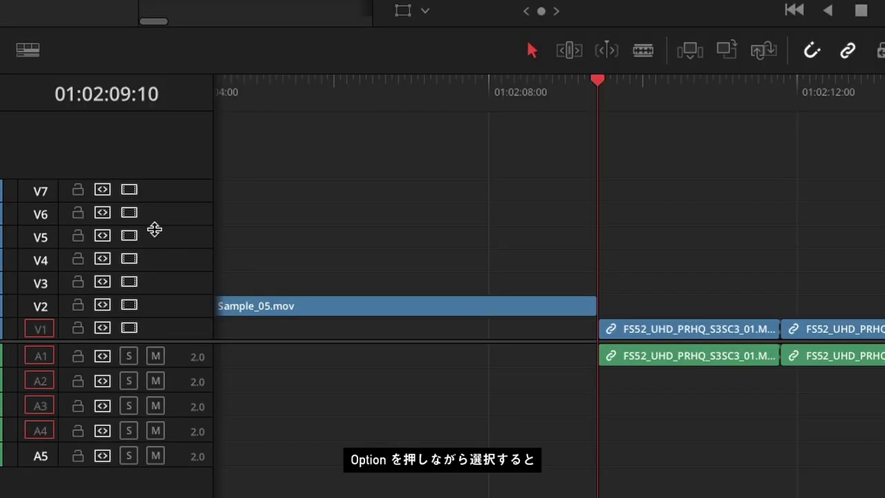
{"action": "left_click", "coordinate": [103, 235], "text": "alt"}
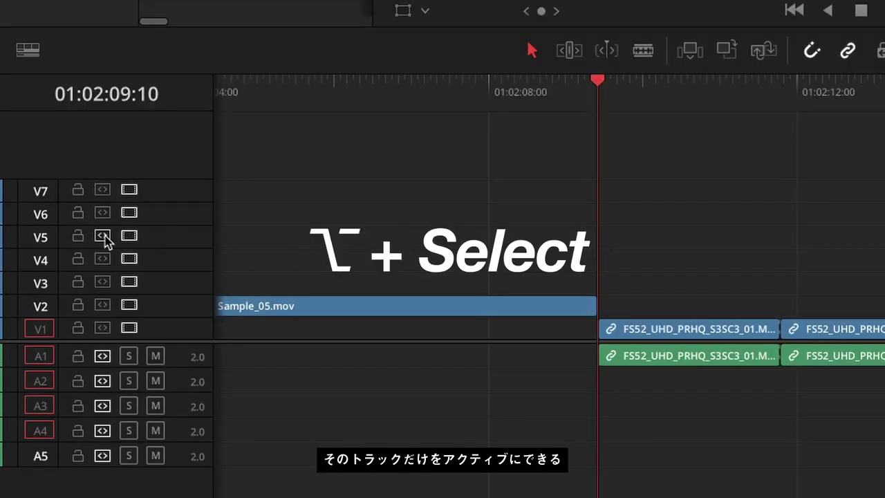
{"action": "left_click", "coordinate": [102, 235], "text": "alt"}
{"action": "left_click", "coordinate": [104, 236]}
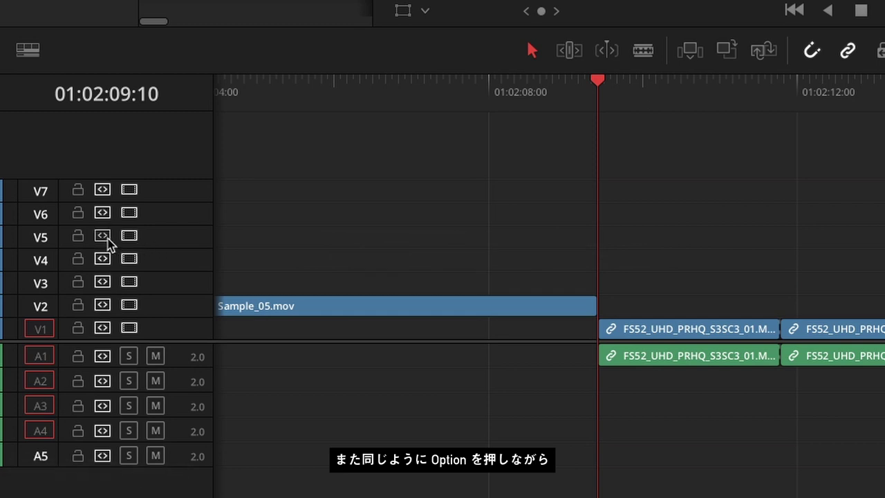
{"action": "left_click", "coordinate": [104, 236], "text": "alt"}
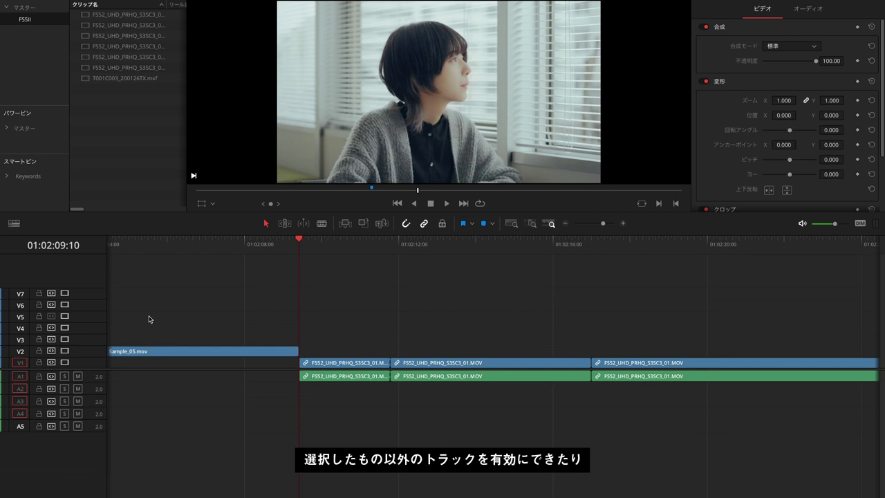
{"action": "left_click", "coordinate": [51, 317], "text": "alt"}
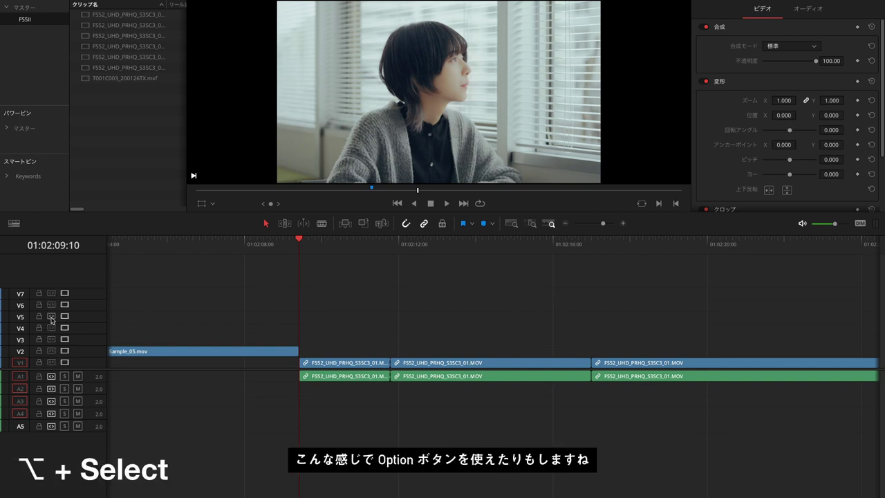
{"action": "left_click", "coordinate": [51, 317], "text": "alt"}
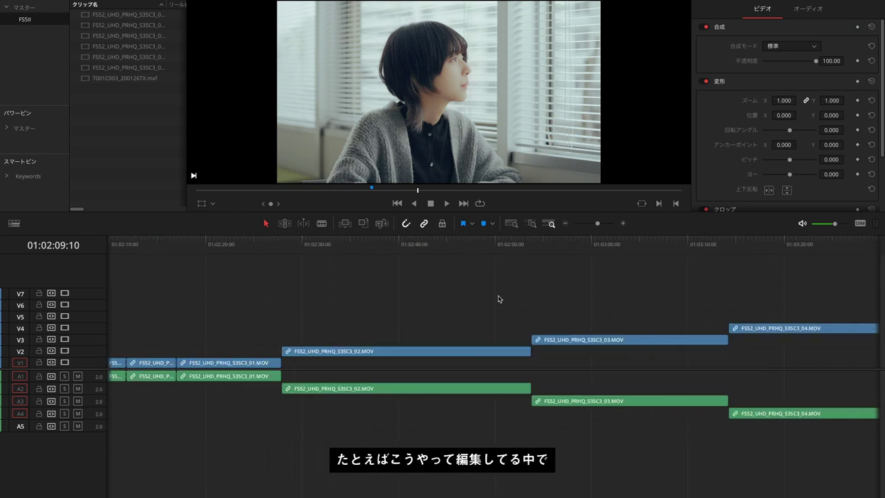
Move S3SC3_02 onto V1 after clip 01, then test dragging forward-selected clips later and undo
{"action": "left_click_drag", "start_coordinate": [469, 356], "coordinate": [457, 368]}
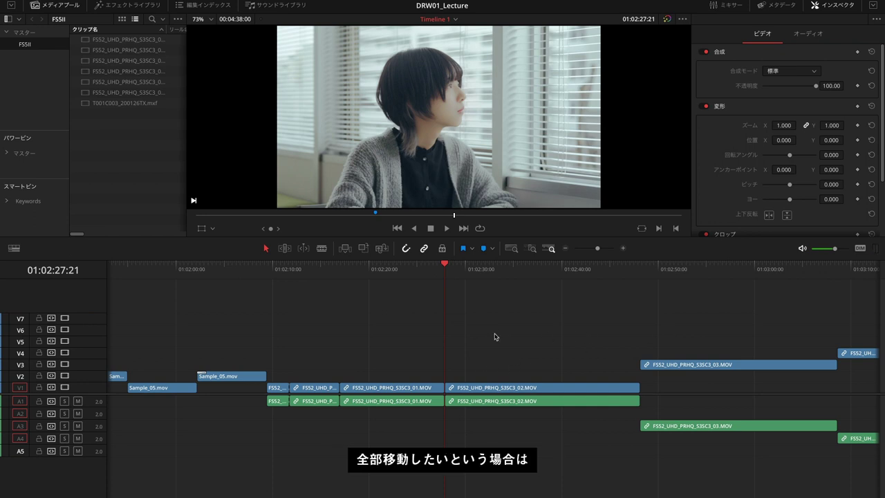
{"action": "key", "text": "alt+y"}
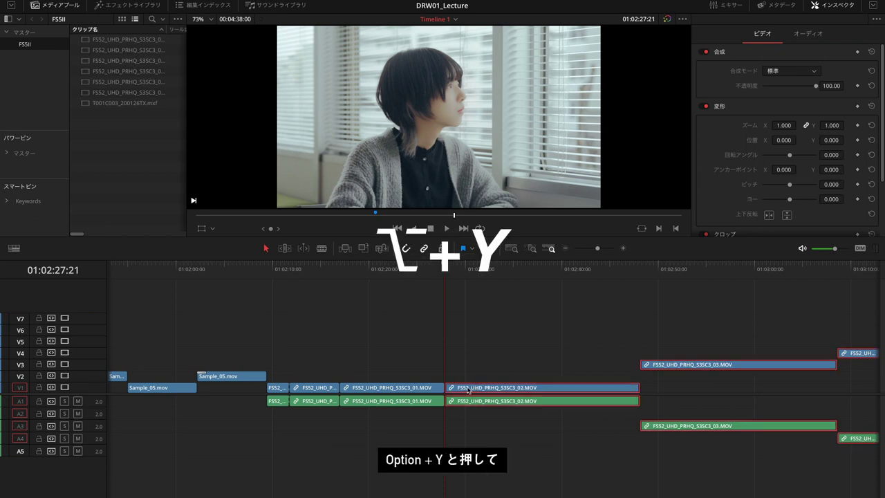
{"action": "left_click_drag", "start_coordinate": [468, 390], "coordinate": [558, 392]}
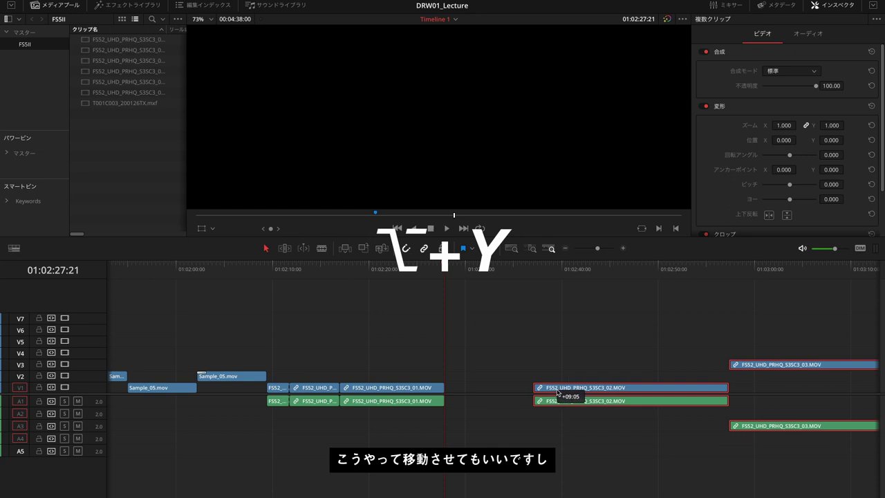
{"action": "key", "text": "ctrl+z"}
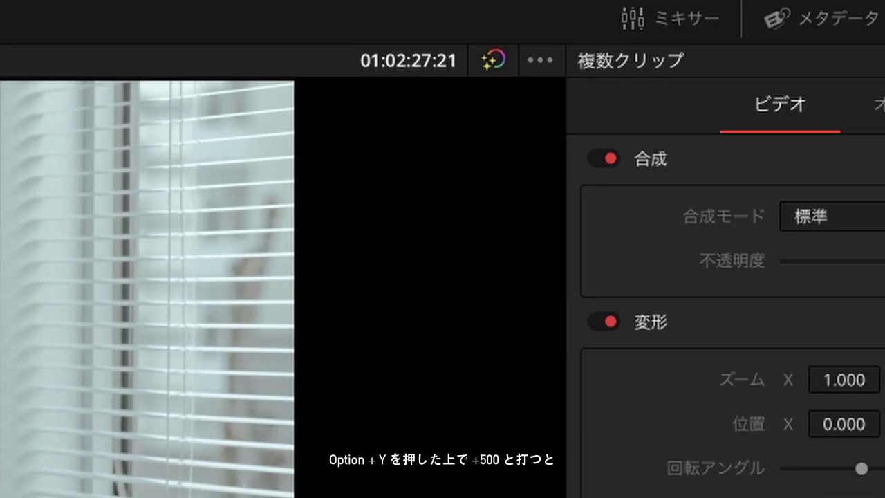
Nudge the forward-selected clips by +500 (five seconds), undo it, and reselect clips from the playhead
{"action": "type", "text": "+500"}
{"action": "key", "text": "Return"}
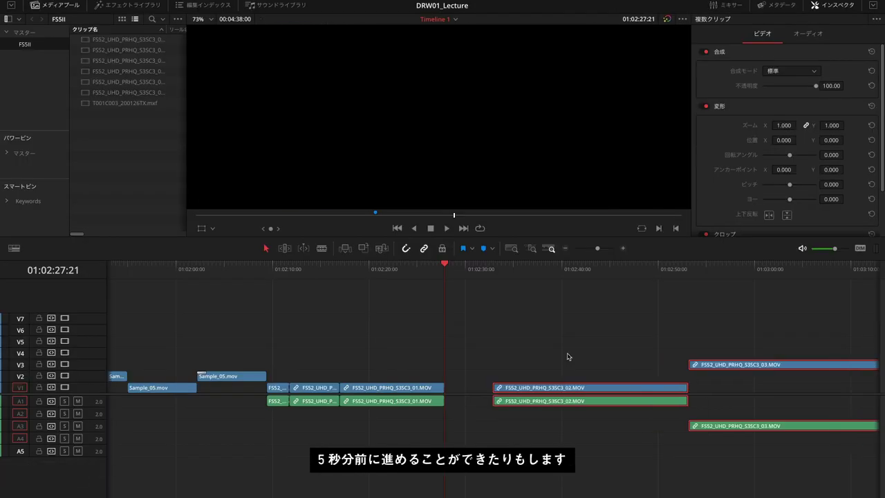
{"action": "key", "text": "ctrl+z"}
{"action": "key", "text": "alt+y"}
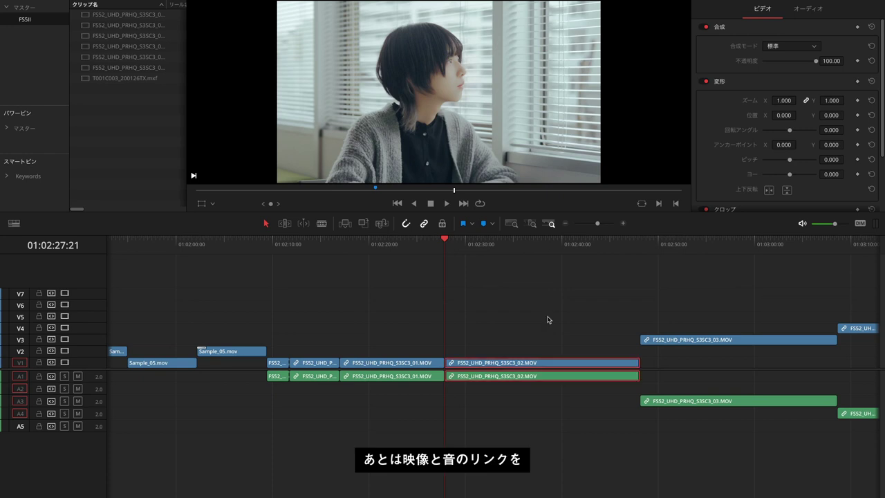
Select the T001C003_200126TX.mxf video with all its audio channels and unlink them
{"action": "left_click", "coordinate": [497, 303]}
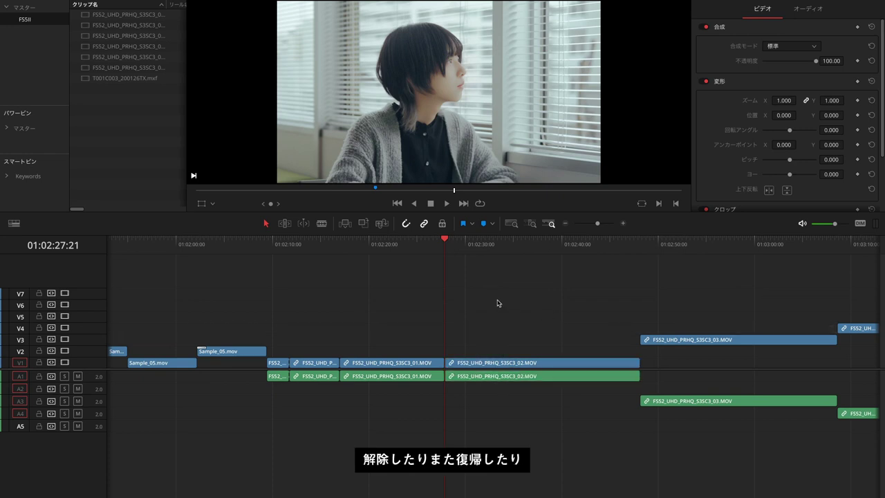
{"action": "left_click", "coordinate": [221, 363]}
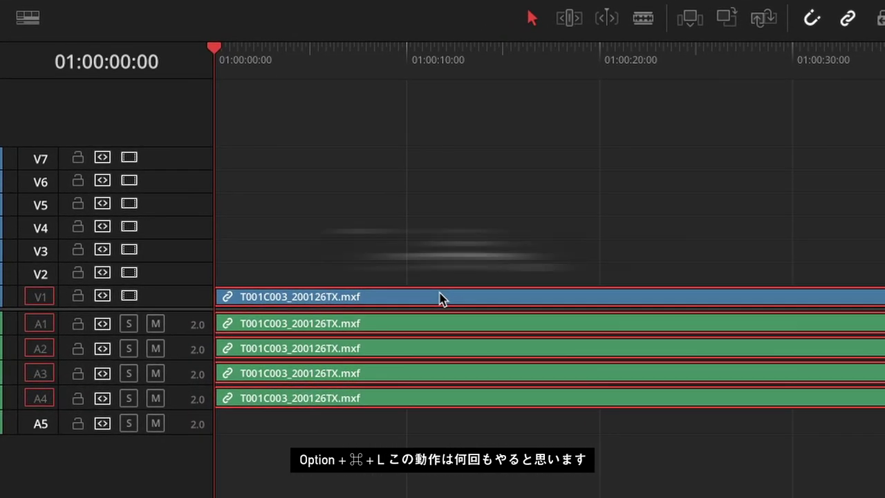
{"action": "key", "text": "alt+super+l"}
{"action": "left_click", "coordinate": [341, 346]}
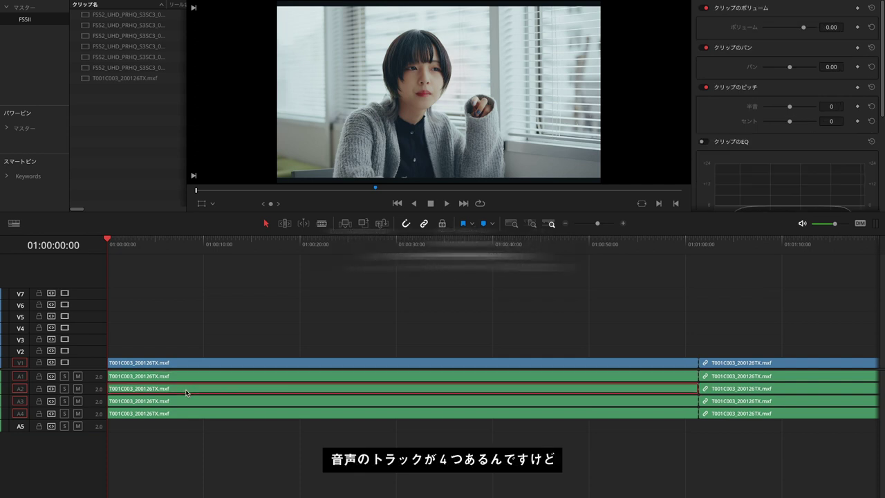
{"action": "left_click", "coordinate": [187, 401]}
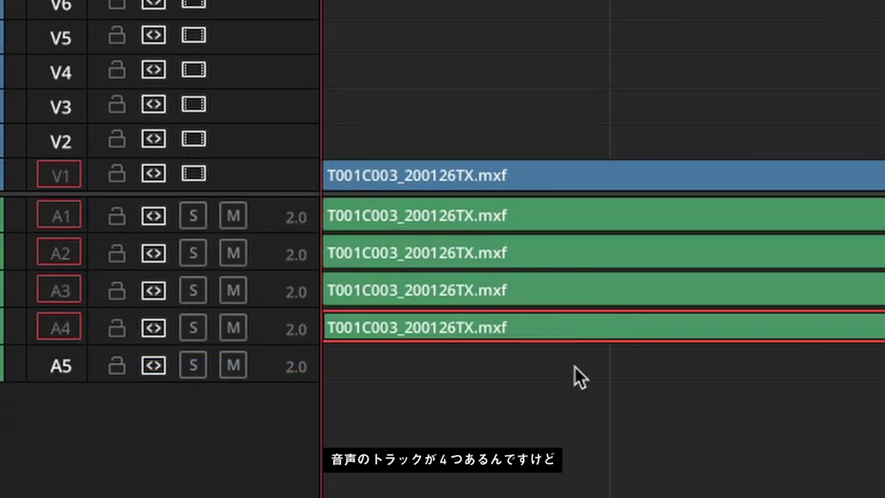
{"action": "left_click_drag", "start_coordinate": [575, 403], "coordinate": [634, 250]}
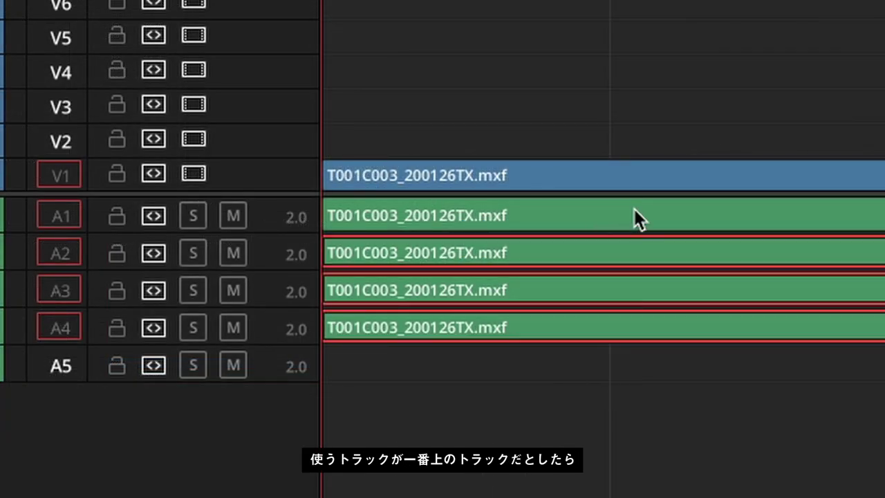
{"action": "left_click_drag", "start_coordinate": [648, 152], "coordinate": [692, 417]}
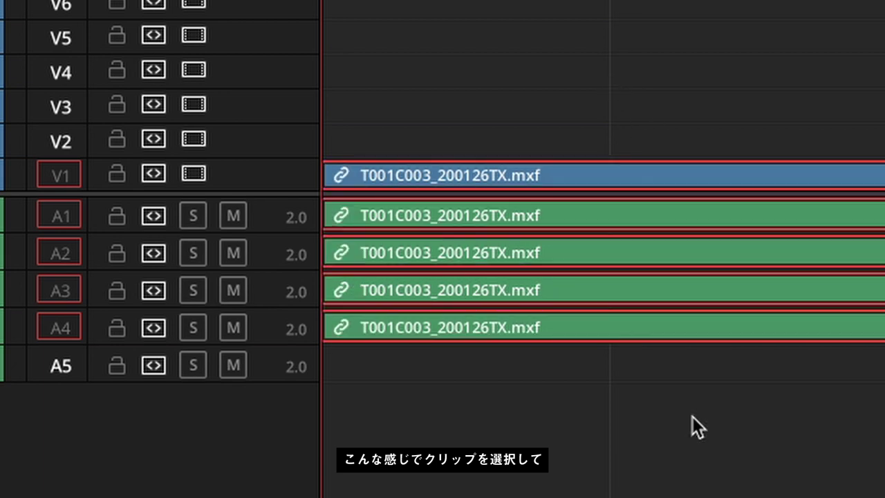
{"action": "key", "text": "alt+super+l"}
Delete the A2–A4 audio clips and relink the remaining video with its A1 audio
{"action": "left_click", "coordinate": [696, 107]}
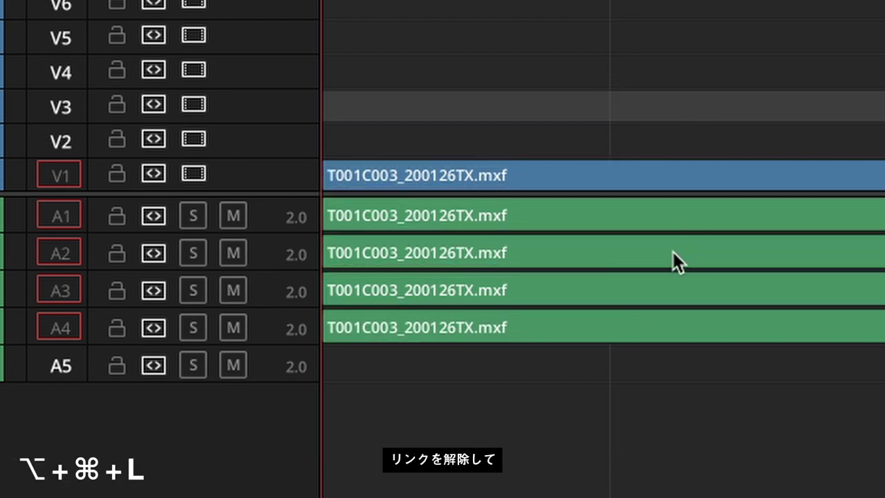
{"action": "left_click_drag", "start_coordinate": [636, 417], "coordinate": [725, 257]}
{"action": "key", "text": "Delete"}
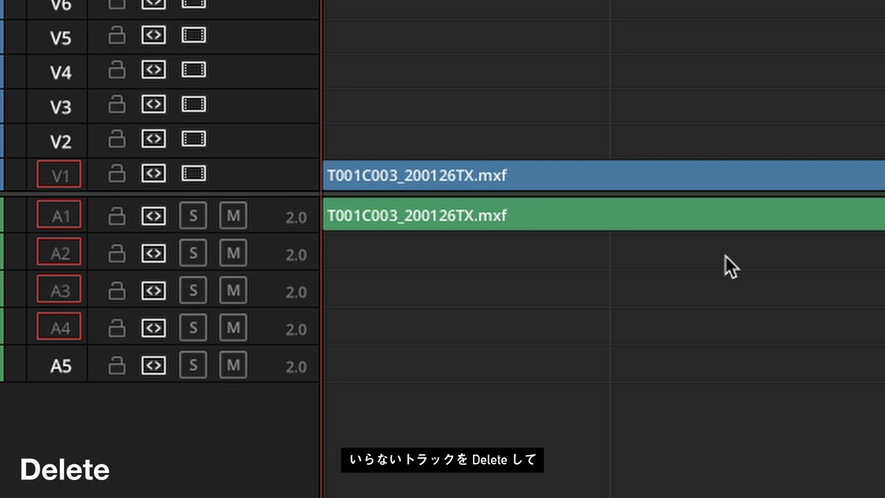
{"action": "left_click_drag", "start_coordinate": [673, 132], "coordinate": [740, 253]}
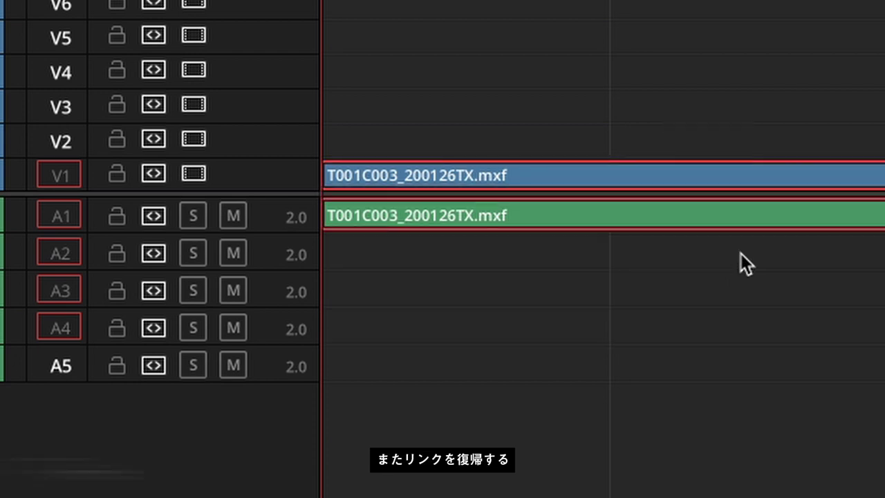
{"action": "key", "text": "alt+super+l"}
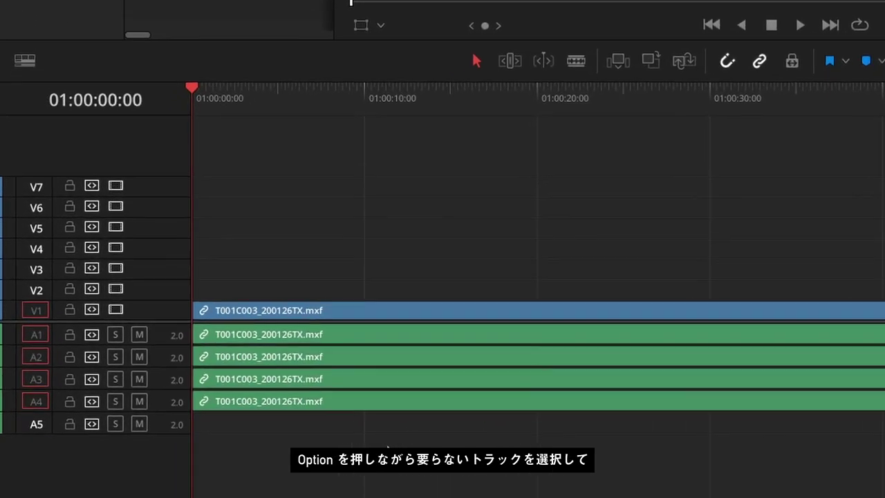
Option-select only the A2–A4 audio of the linked first clip and delete it
{"action": "left_click_drag", "start_coordinate": [385, 447], "coordinate": [441, 356]}
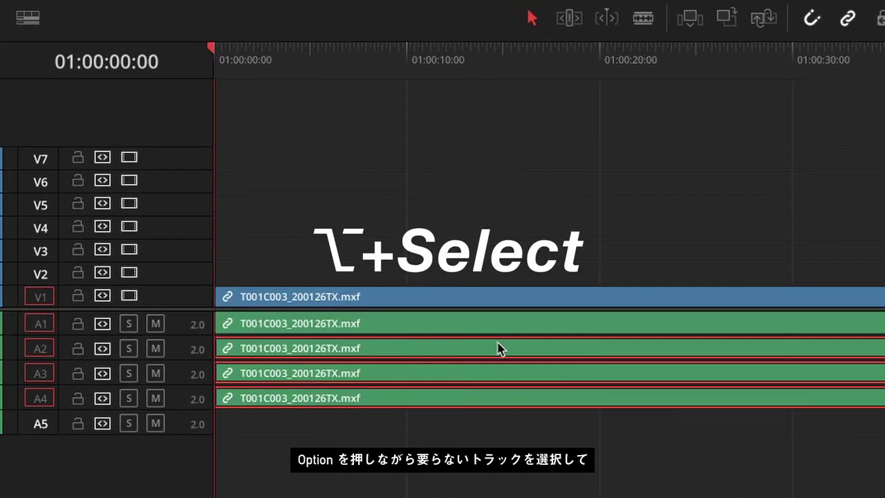
{"action": "key", "text": "Delete"}
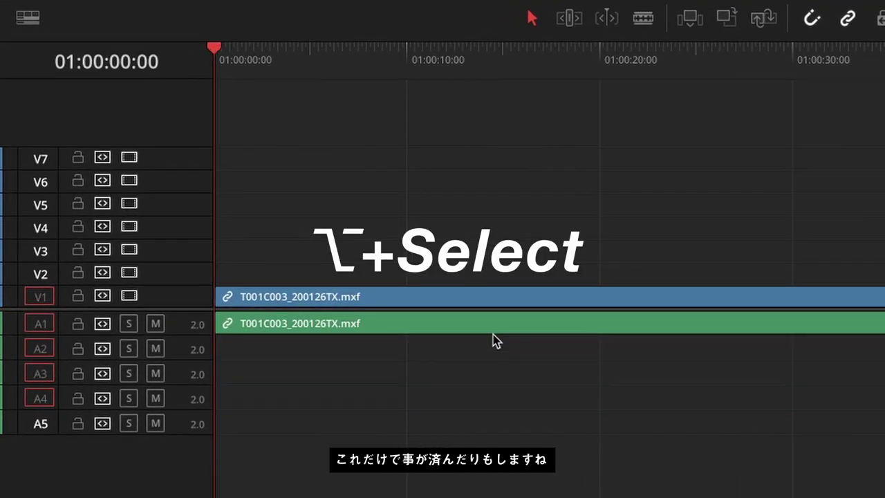
{"action": "left_click", "coordinate": [494, 327]}
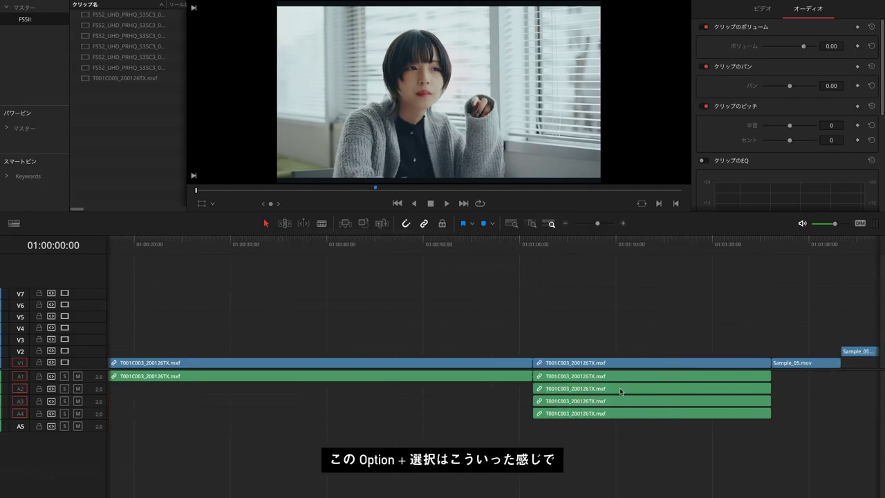
Delete the A3 audio and video parts individually, undo, then zoom out with the playhead at 01:02:17:00
{"action": "left_click", "coordinate": [621, 389], "text": "alt"}
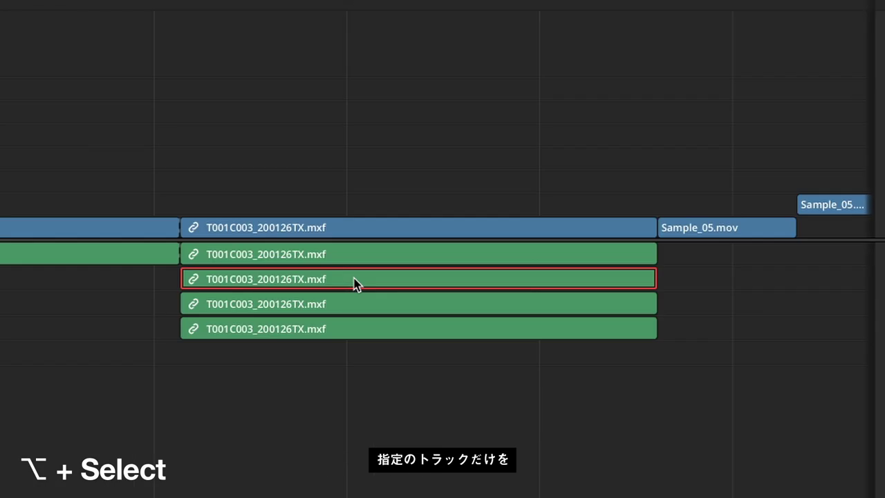
{"action": "key", "text": "Delete"}
{"action": "left_click", "coordinate": [342, 233], "text": "alt"}
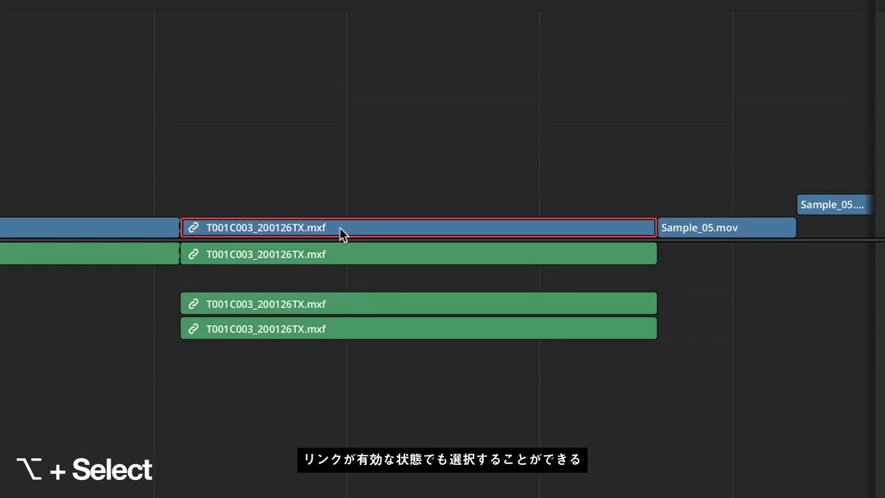
{"action": "key", "text": "Delete"}
{"action": "key", "text": "super+z"}
{"action": "key", "text": "super+z"}
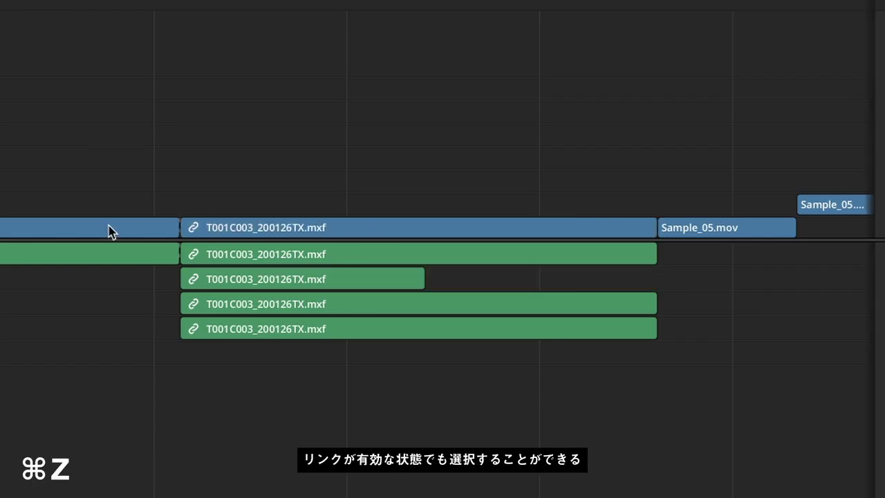
{"action": "key", "text": "super+minus"}
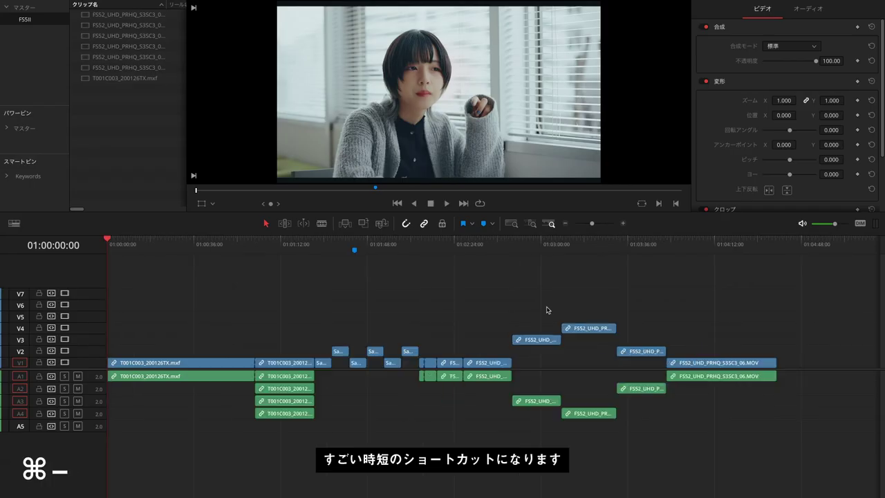
{"action": "left_click", "coordinate": [437, 257]}
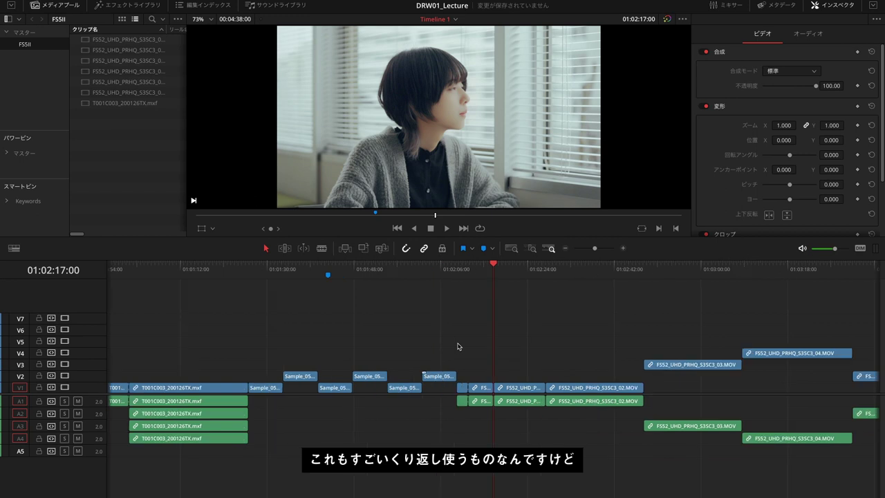
Set the S3SC3_01 clip's Inspector Zoom to 2.000 and Position Y to -100
{"action": "left_click", "coordinate": [565, 386]}
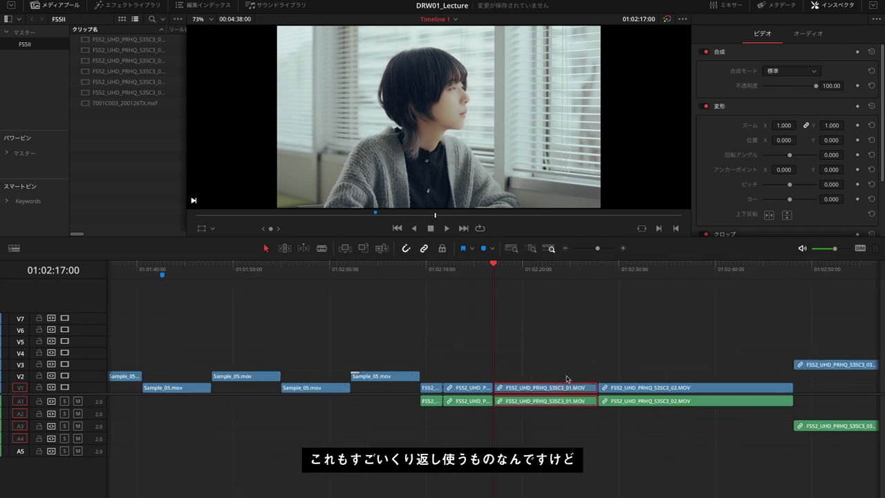
{"action": "left_click", "coordinate": [784, 126]}
{"action": "type", "text": "2"}
{"action": "key", "text": "Return"}
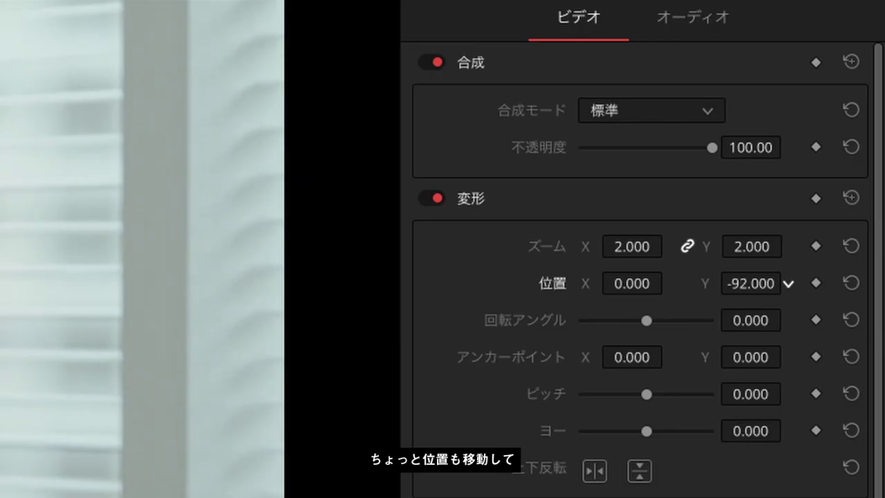
{"action": "left_click_drag", "start_coordinate": [757, 282], "coordinate": [752, 283]}
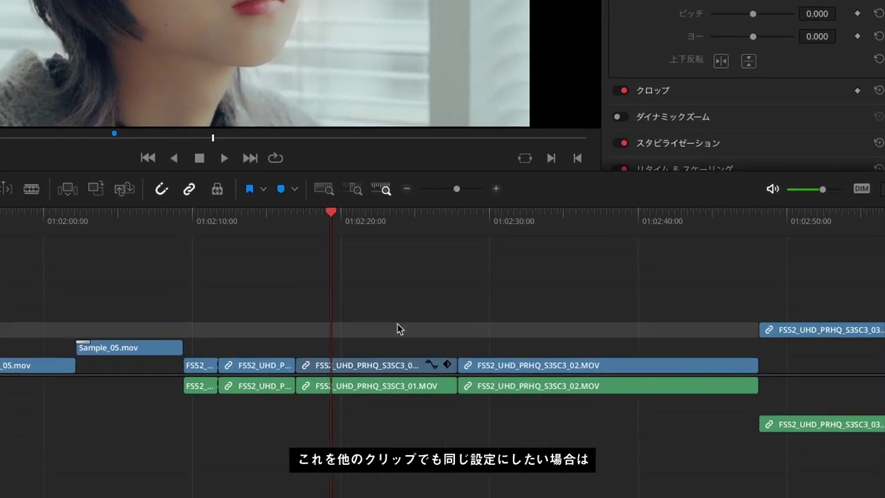
{"action": "left_click", "coordinate": [528, 387]}
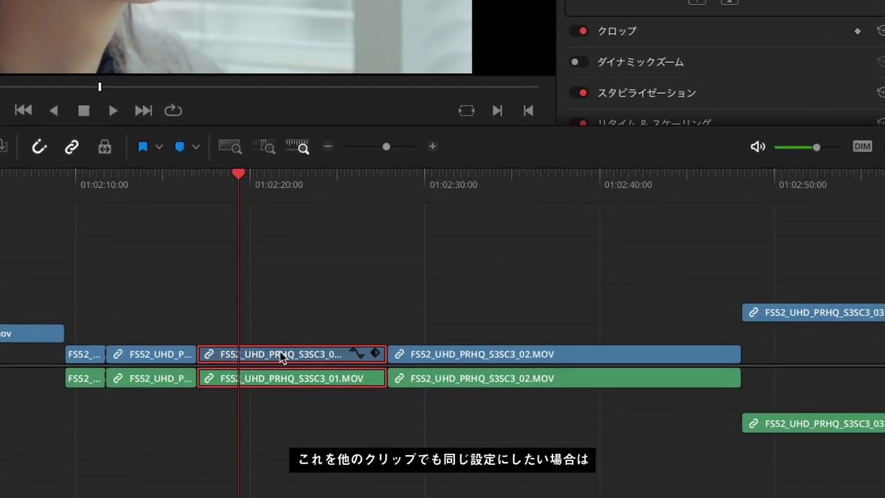
Copy clip S3SC3_01 and paste all its Video Attributes onto S3SC3_02, then preview the result
{"action": "key", "text": "ctrl+c"}
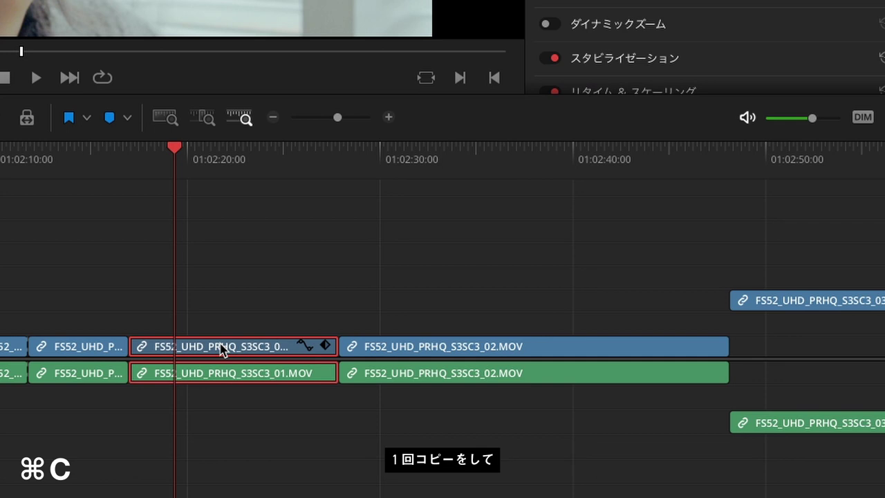
{"action": "left_click", "coordinate": [508, 349]}
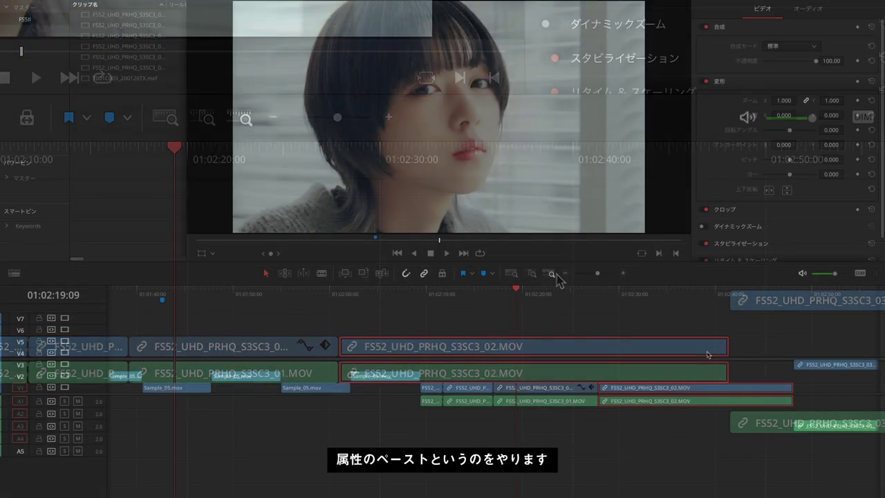
{"action": "key", "text": "alt+v"}
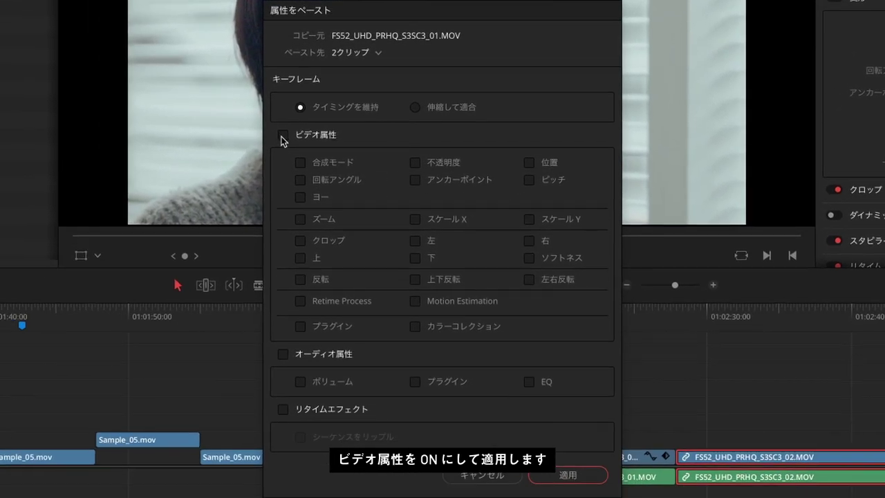
{"action": "left_click", "coordinate": [282, 135]}
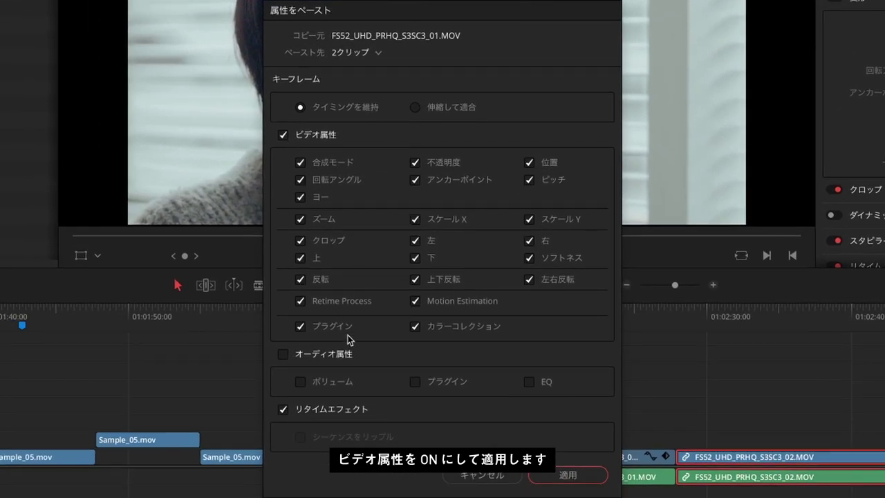
{"action": "left_click", "coordinate": [571, 476]}
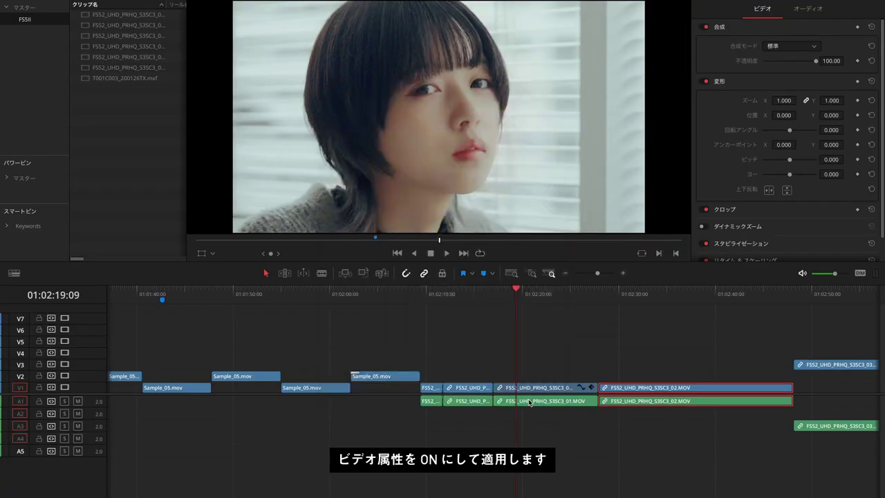
{"action": "left_click", "coordinate": [640, 308]}
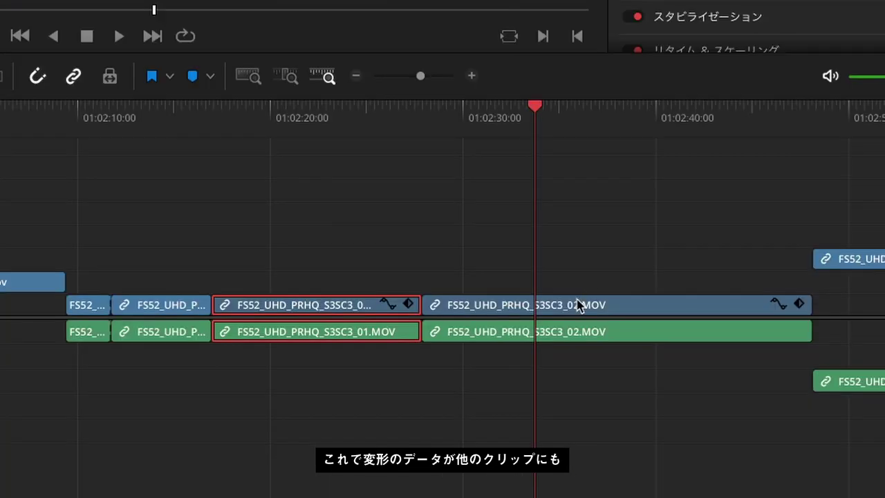
{"action": "left_click", "coordinate": [578, 304]}
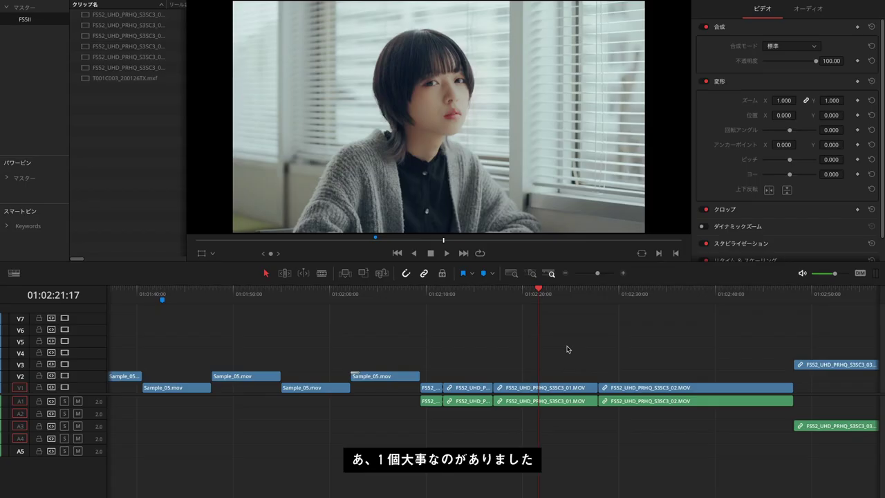
Jump the playhead to the 01:02:27:21 edit point between S3SC3_01 and S3SC3_02
{"action": "key", "text": "Down"}
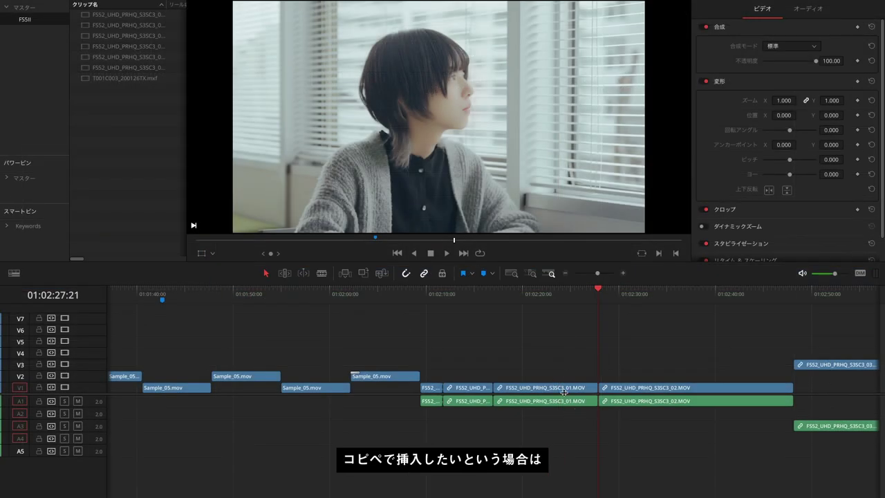
Copy Sample_05.mov and paste-insert it at the cut before S3SC3_02
{"action": "left_click", "coordinate": [298, 388]}
{"action": "key", "text": "super+c"}
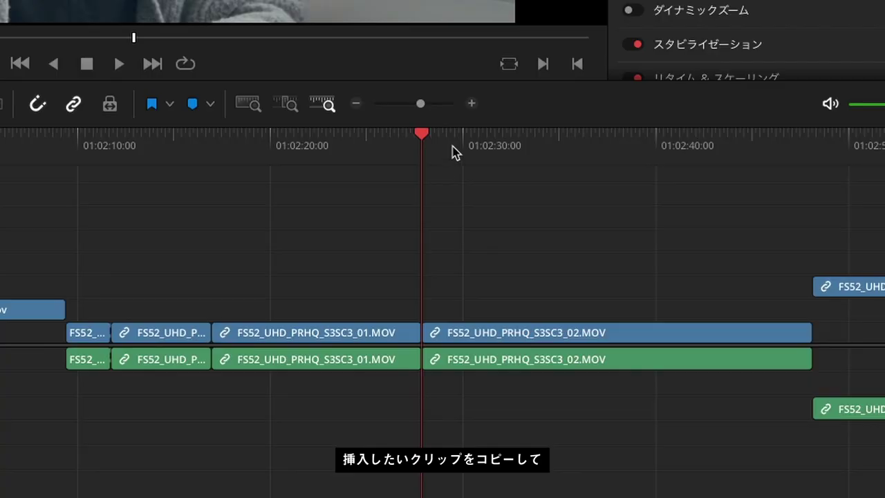
{"action": "left_click_drag", "start_coordinate": [612, 293], "coordinate": [598, 298]}
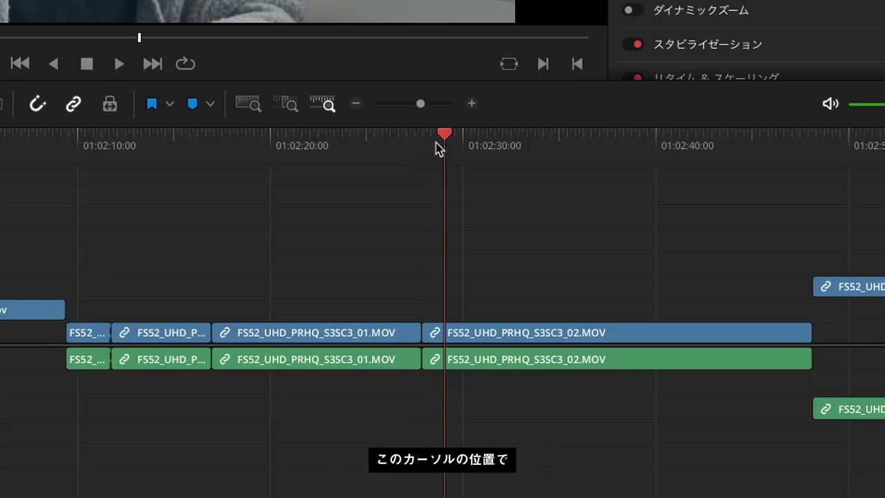
{"action": "key", "text": "shift+super+v"}
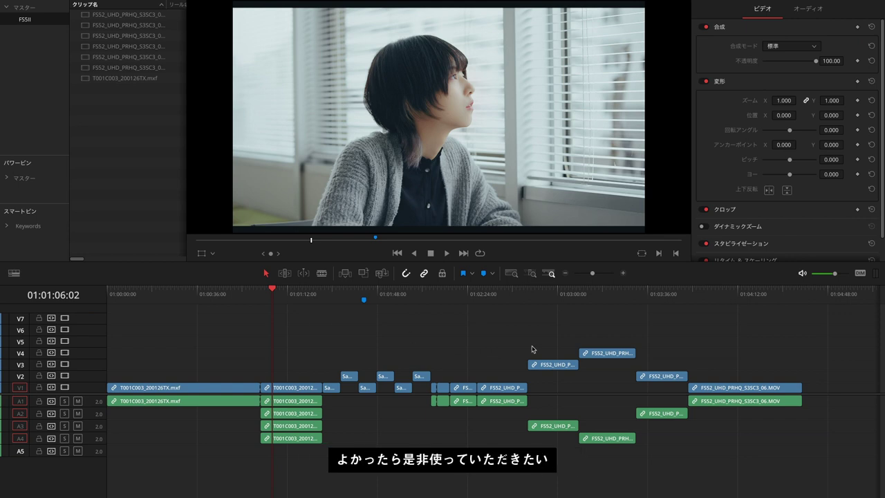
{"action": "left_click", "coordinate": [549, 366]}
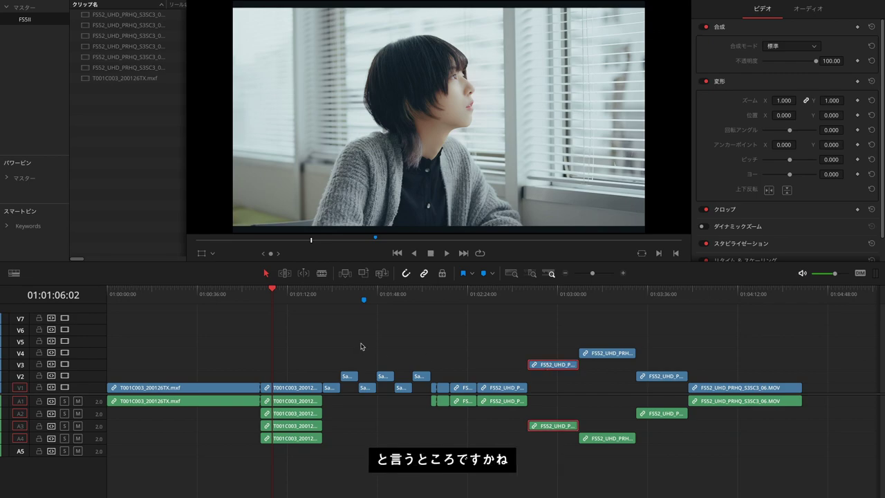